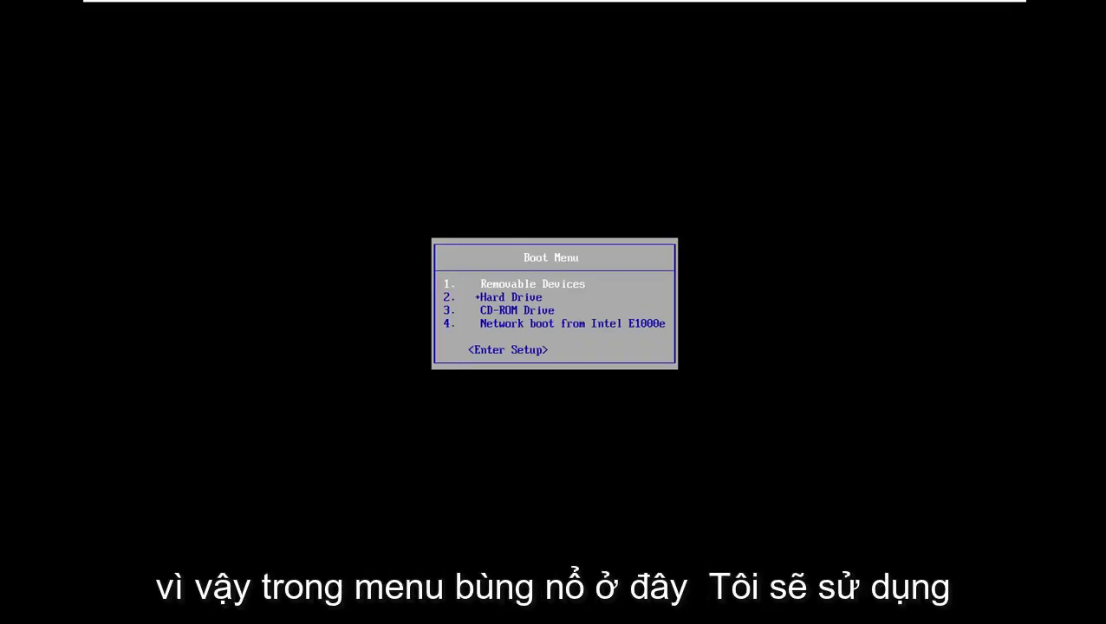
Step: Select CD-ROM Drive in the BIOS Boot Menu and boot from it
key("Down")
key("Down")
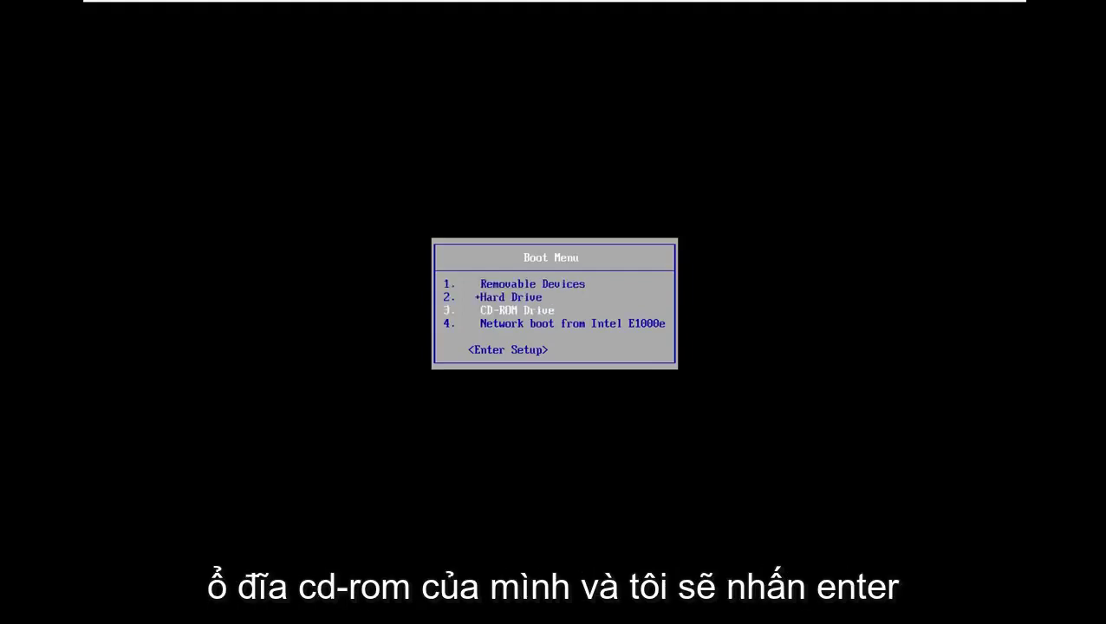
key("Return")
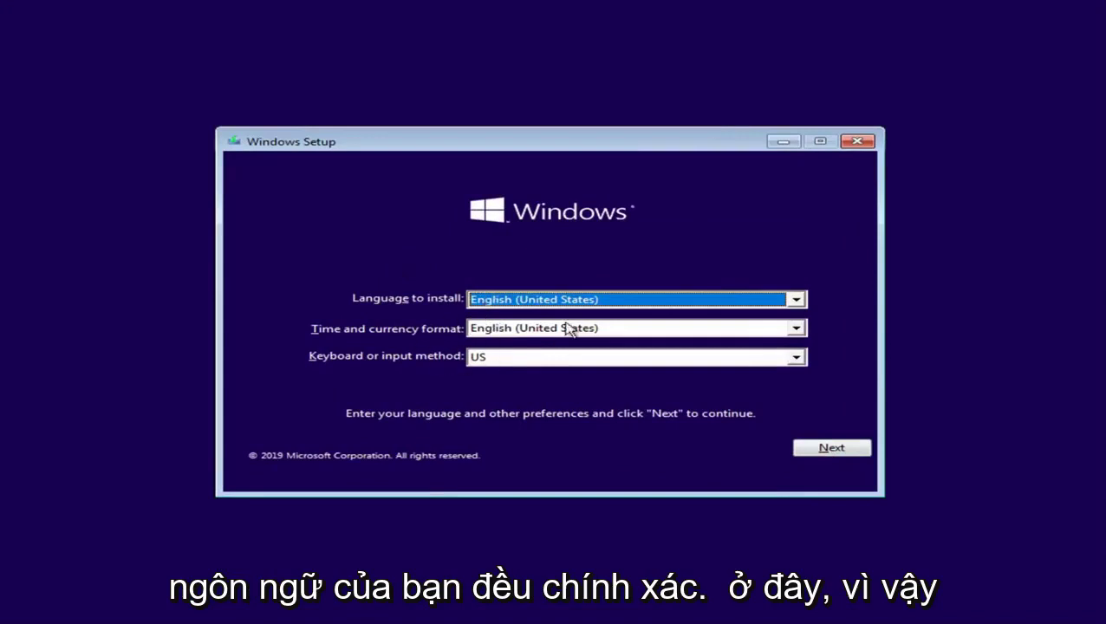
Step: Accept the English (United States) language settings, choose Repair your computer, then Troubleshoot
left_click(834, 448)
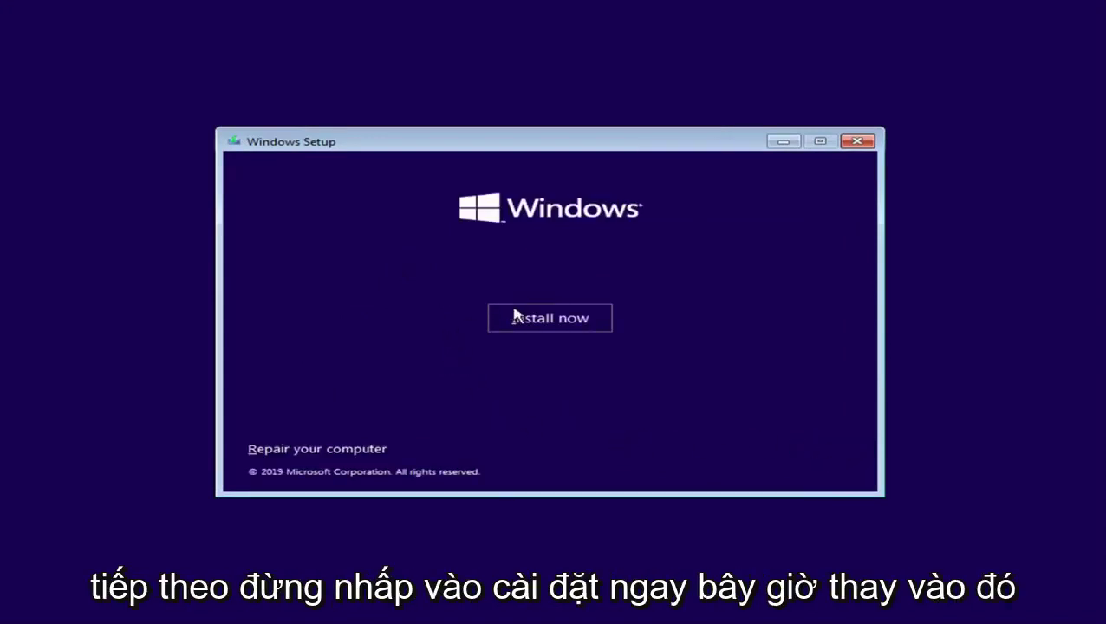
left_click(277, 449)
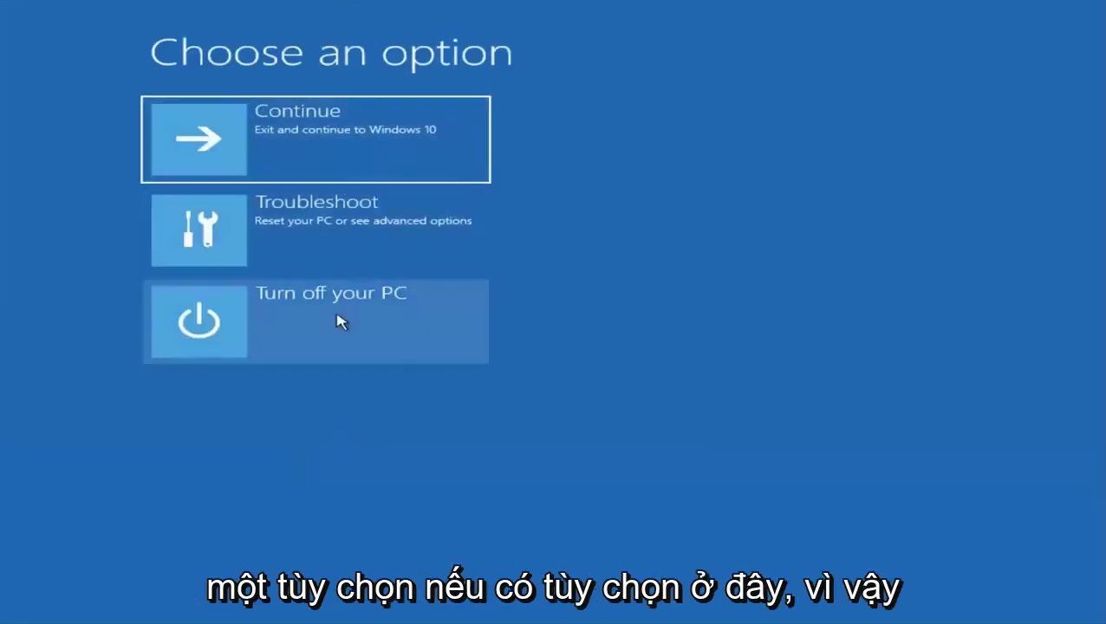
left_click(284, 231)
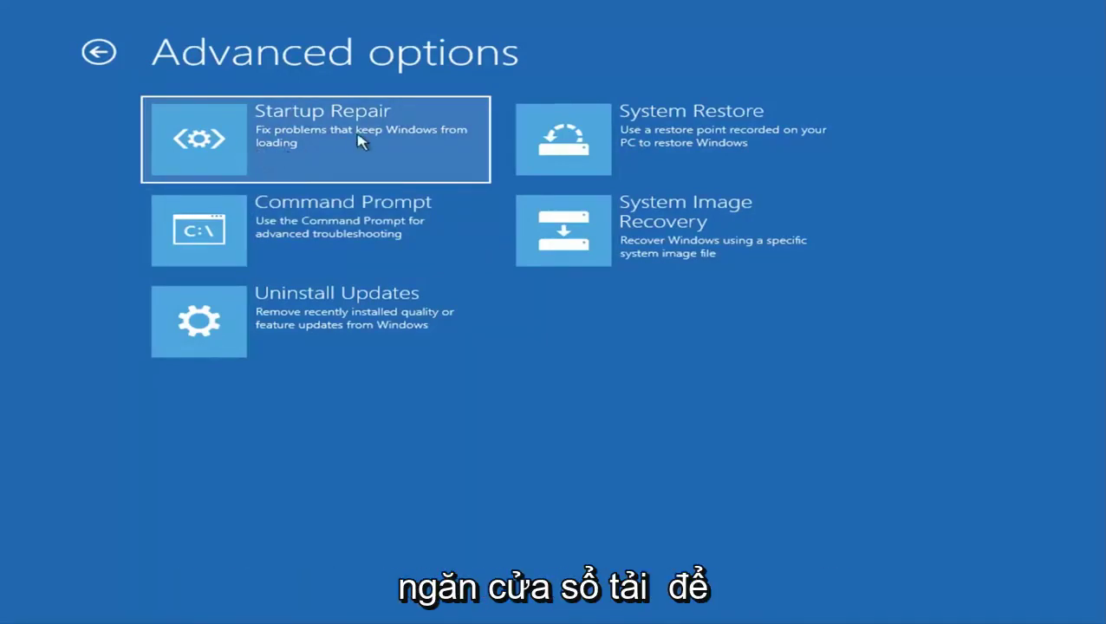
Step: Run Startup Repair with Windows 10 as the target operating system
left_click(222, 148)
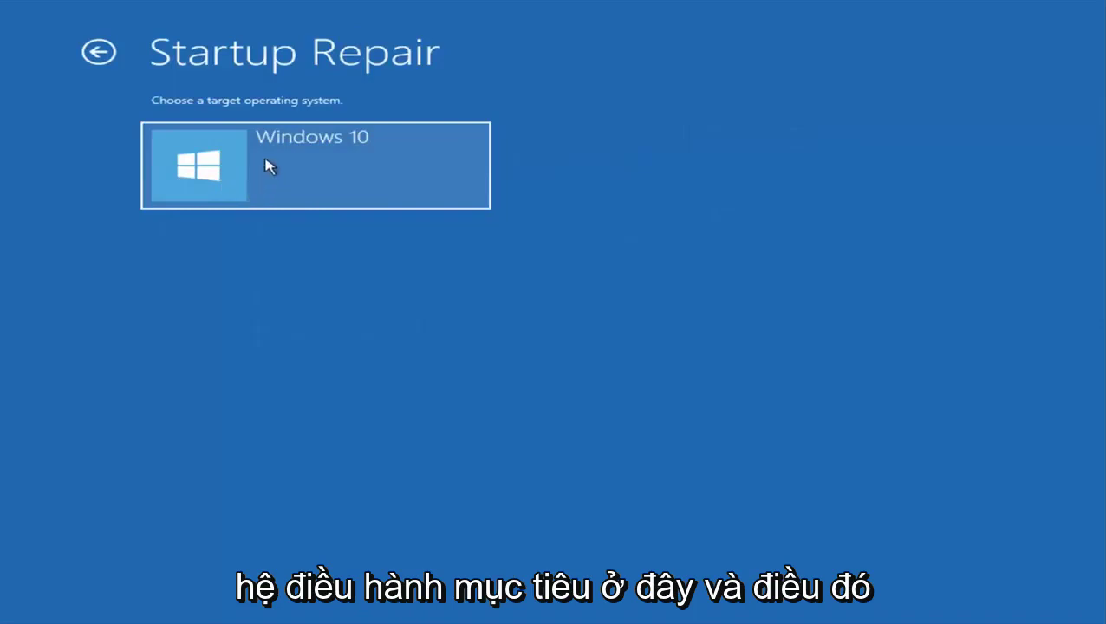
left_click(248, 180)
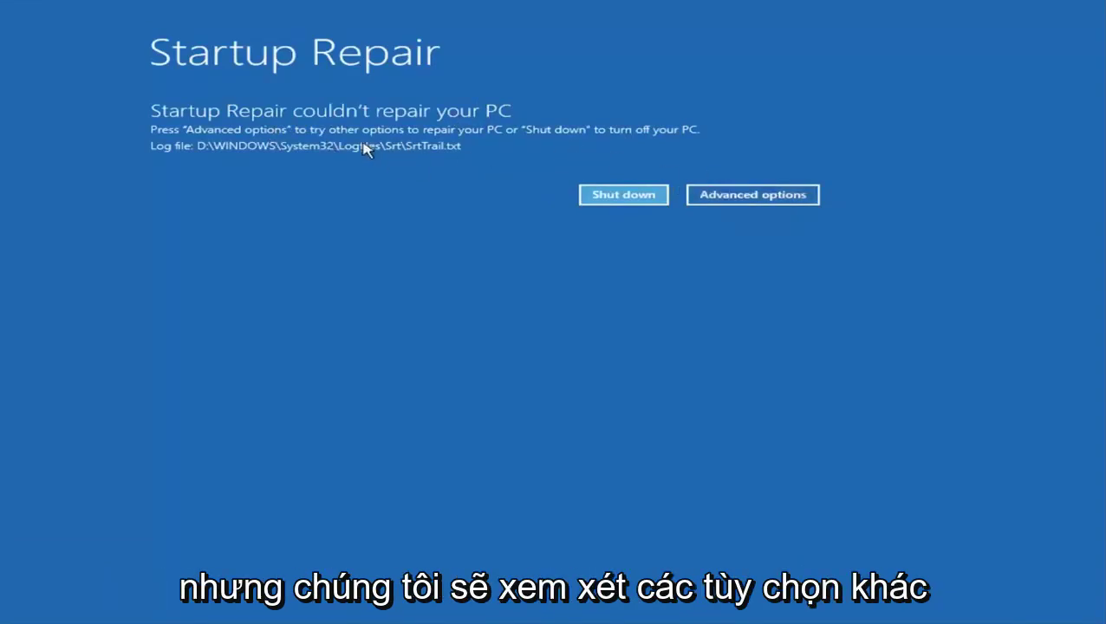
Step: Return to Troubleshoot's Advanced options and launch System Restore for Windows 10
left_click(723, 200)
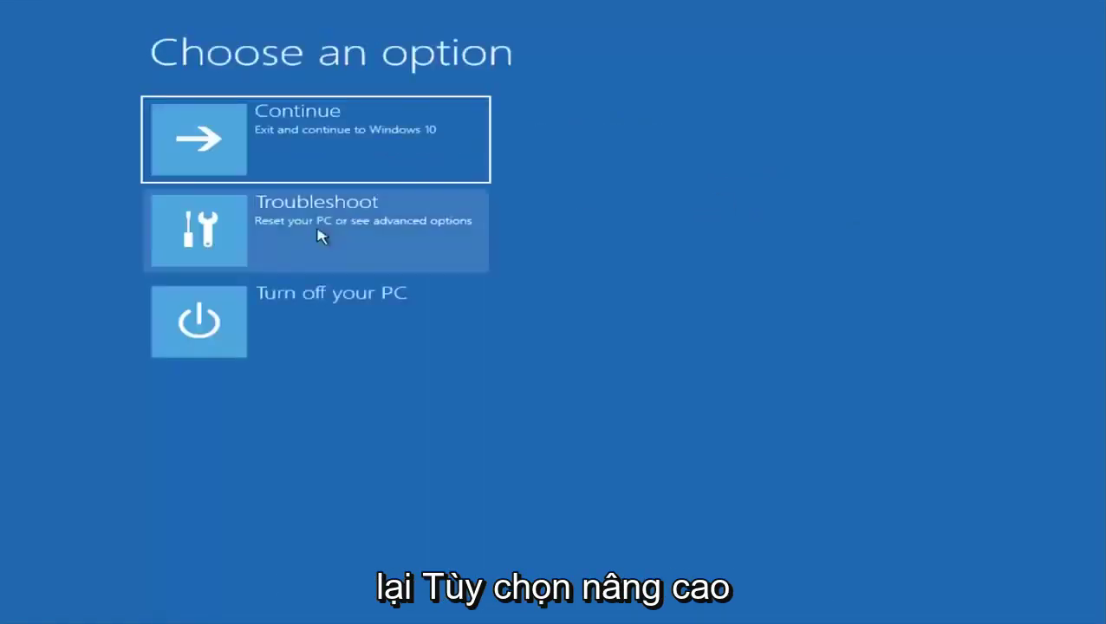
left_click(240, 220)
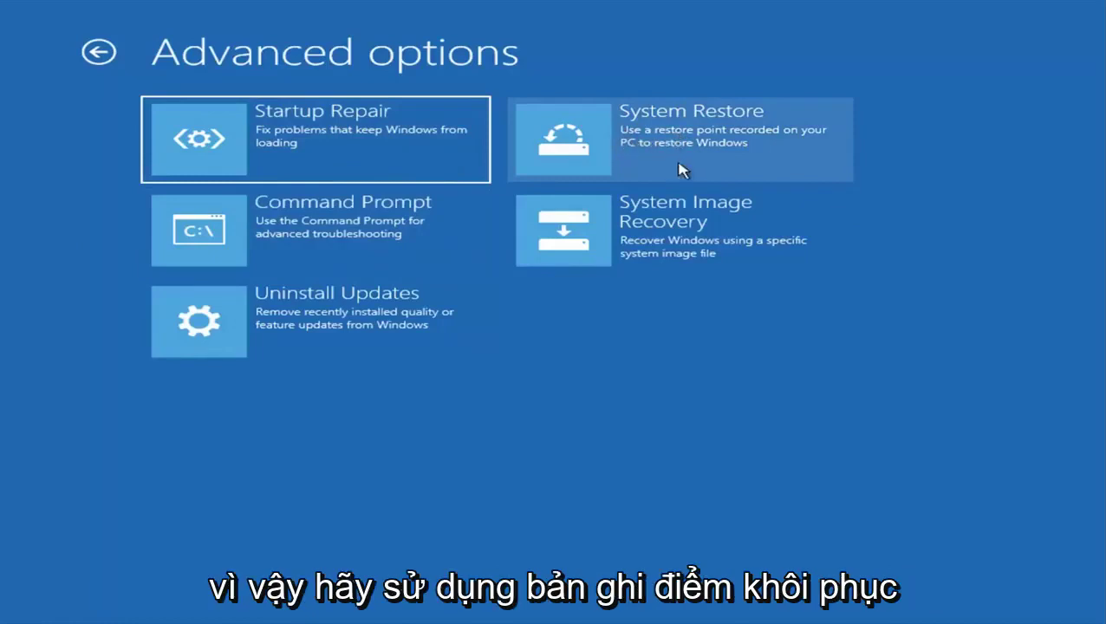
left_click(626, 139)
left_click(253, 187)
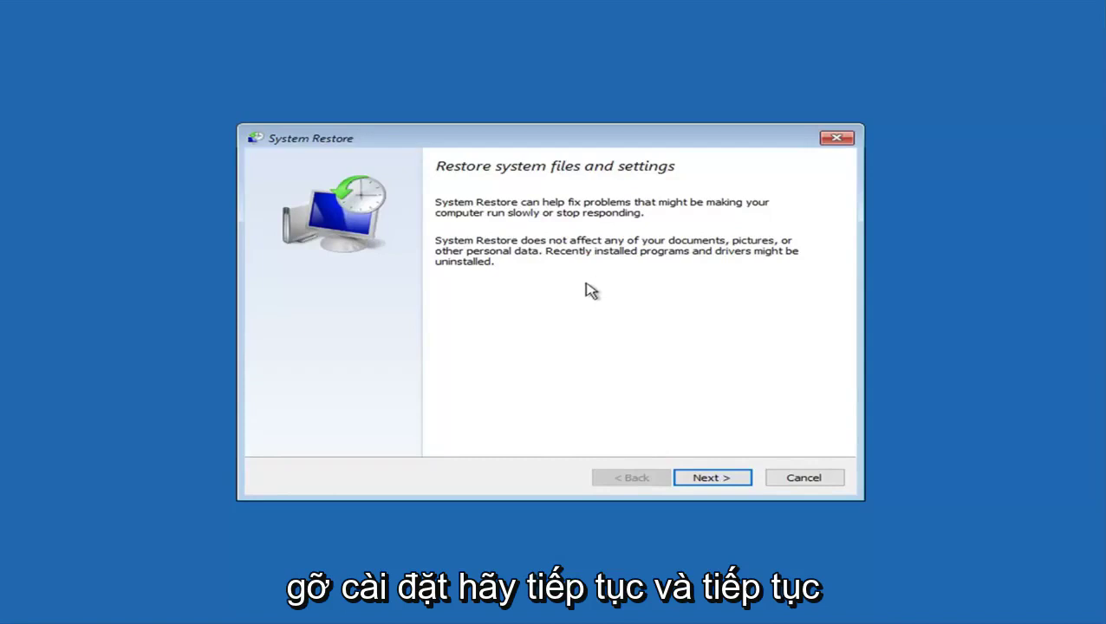
Step: Pick the 8/13/2019 'Manual: Before Updates' restore point and advance to its confirmation page
left_click(706, 478)
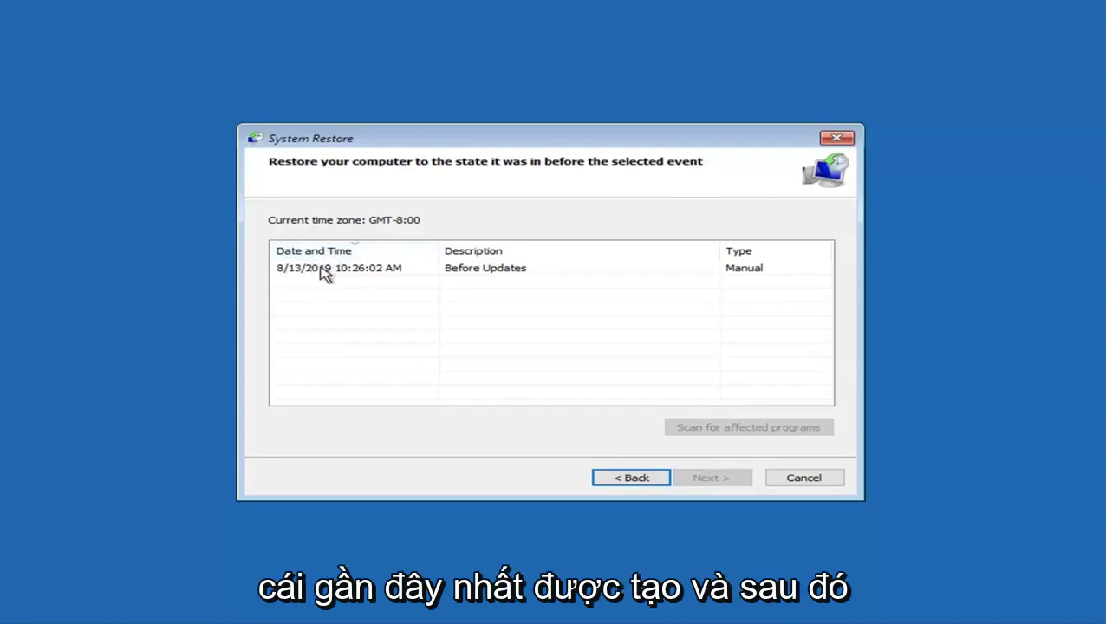
left_click(325, 274)
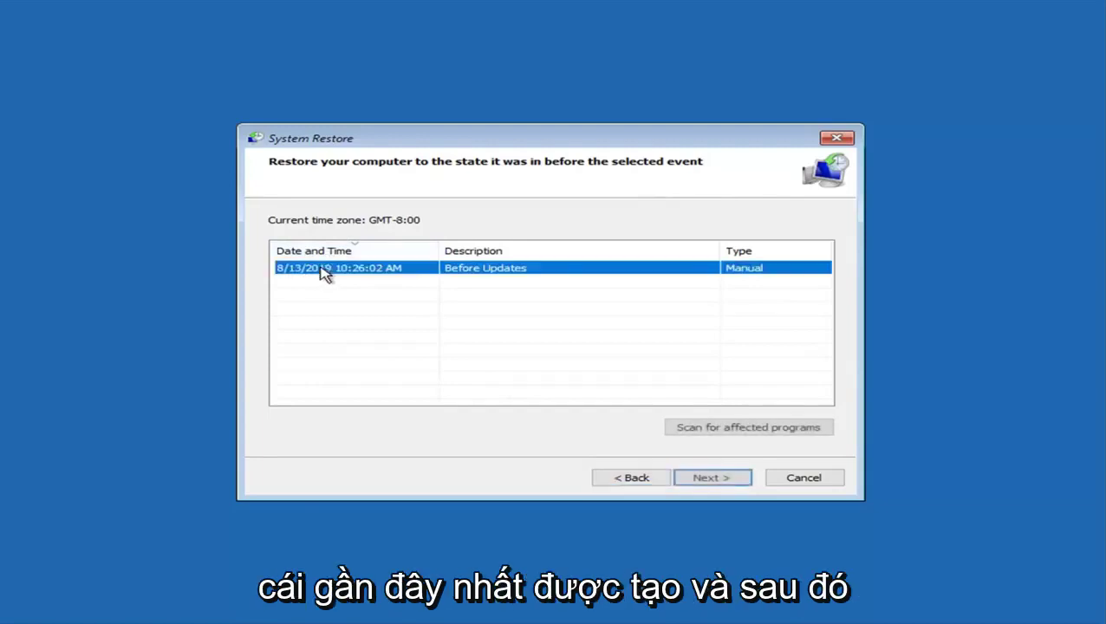
left_click(693, 479)
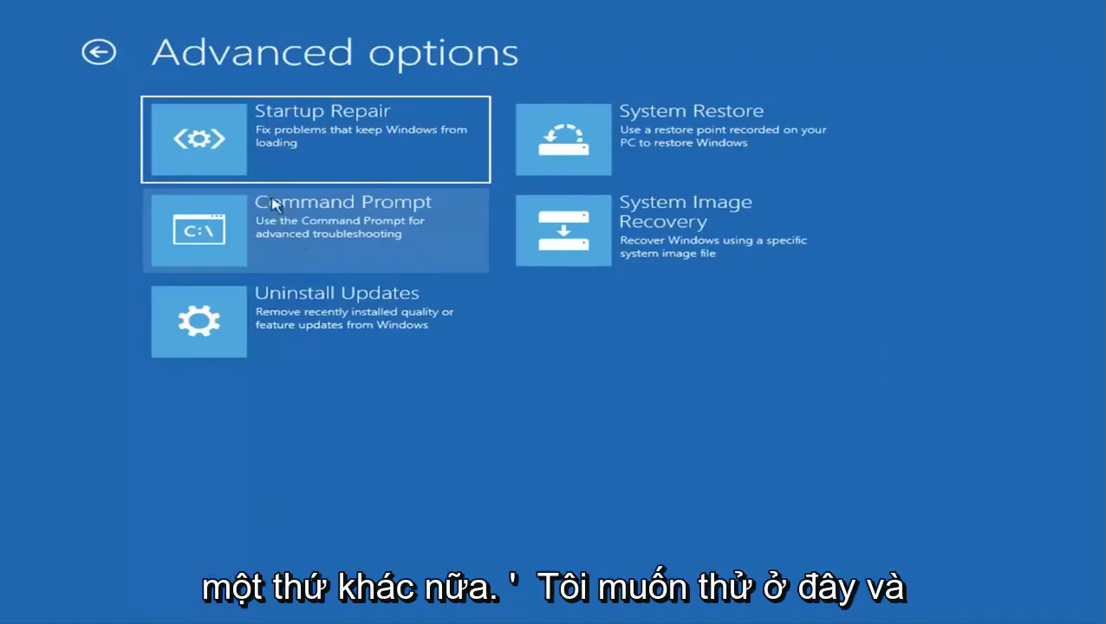
Step: Choose Uninstall Updates from the Advanced options page
left_click(267, 341)
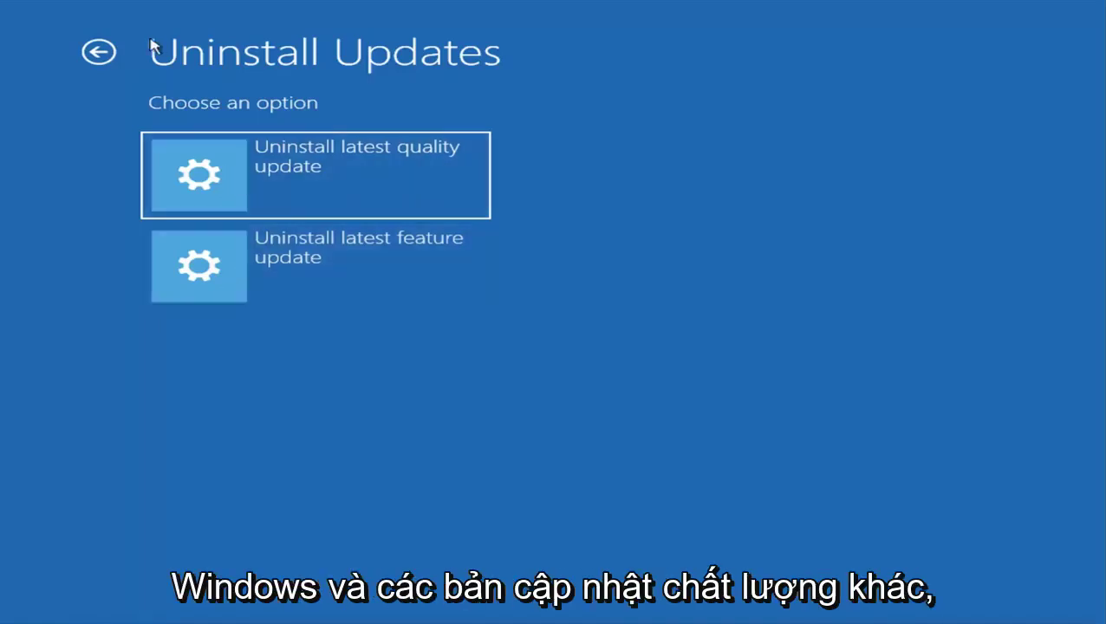
Step: Go back from Uninstall Updates to the Advanced options page
left_click(96, 50)
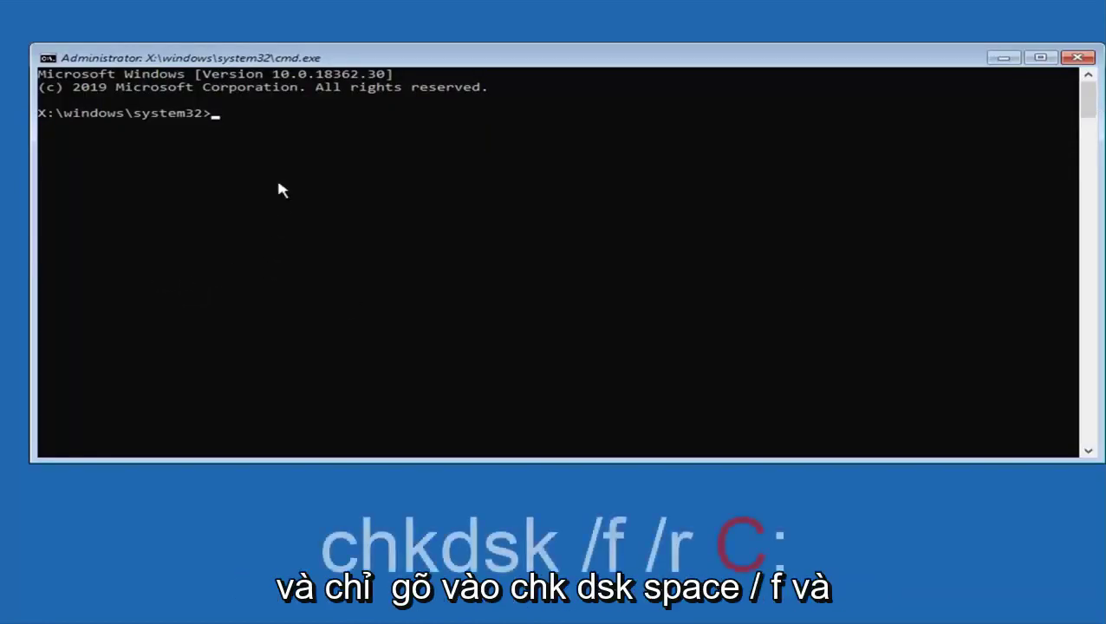
Step: Enter the command chkdsk /f /r C: at the X:\windows\system32 prompt
type("chkd")
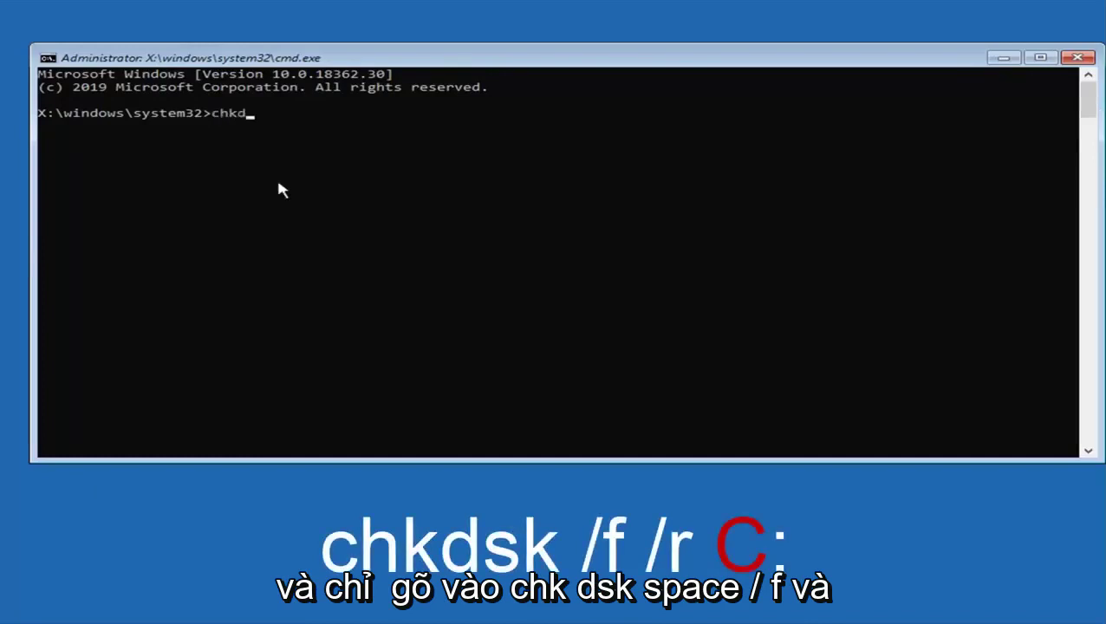
type("sk /f")
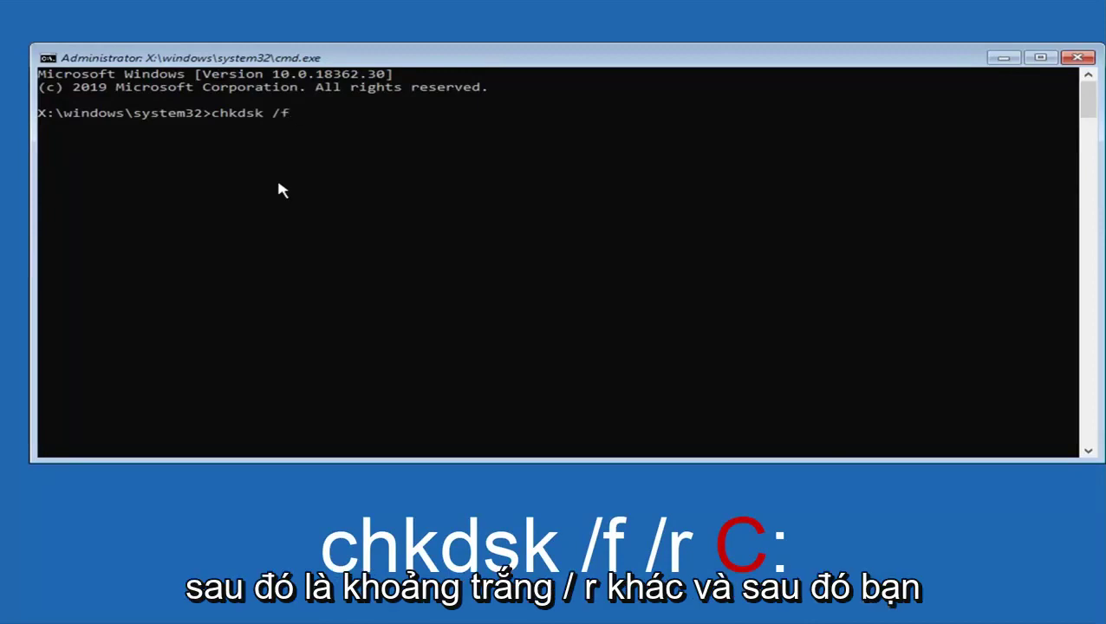
type(" /r")
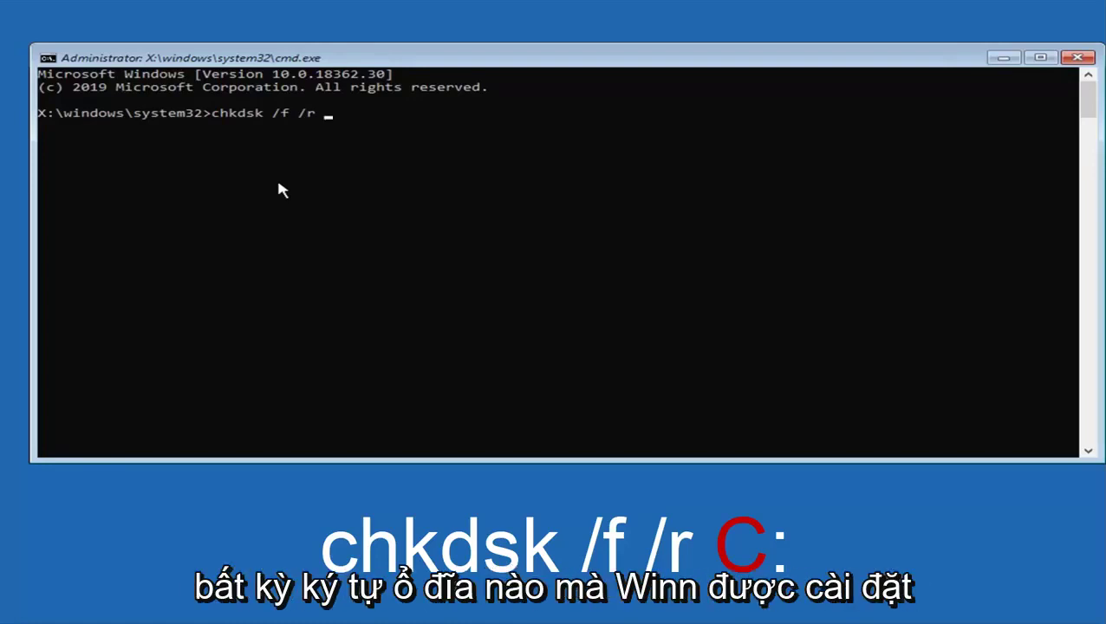
type("C")
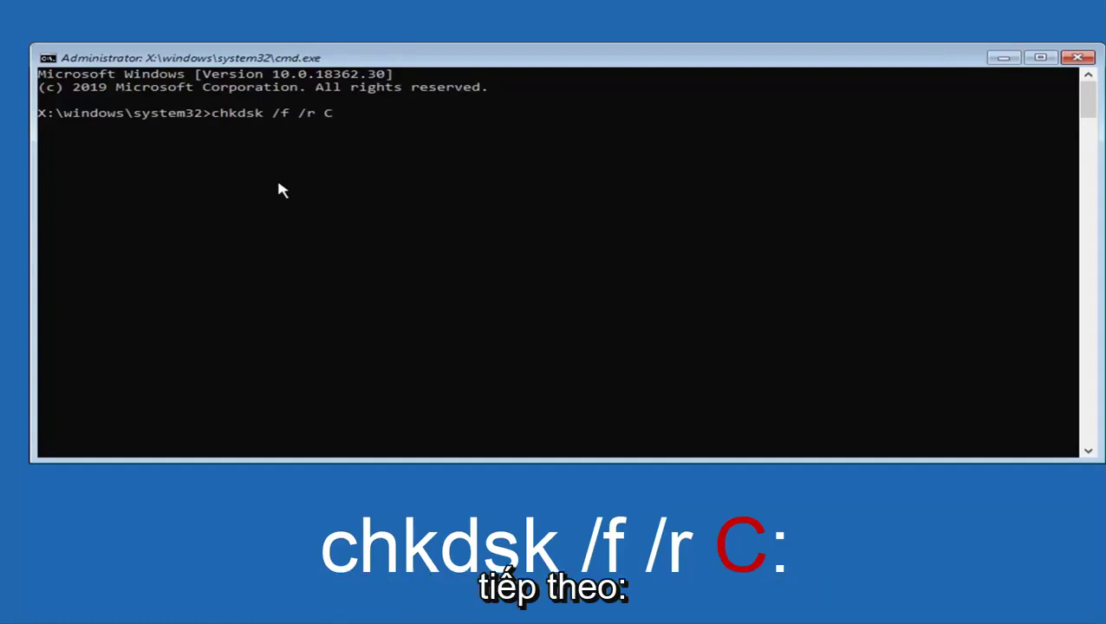
type(":")
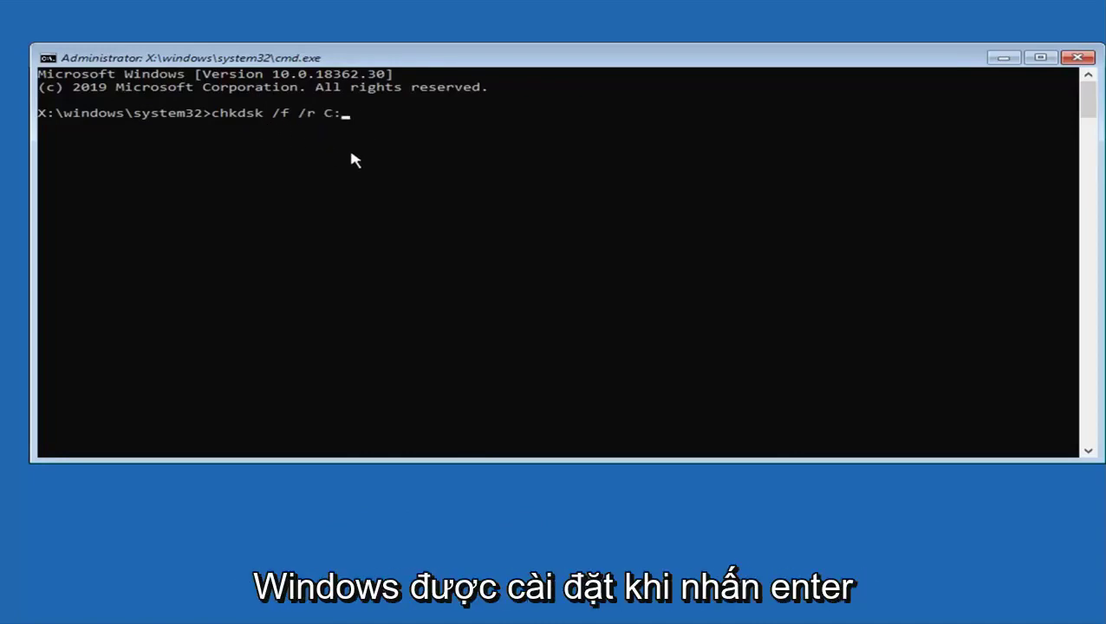
Step: Run chkdsk /f /r C:, close the console, and reopen Troubleshoot > Advanced options
key("Return")
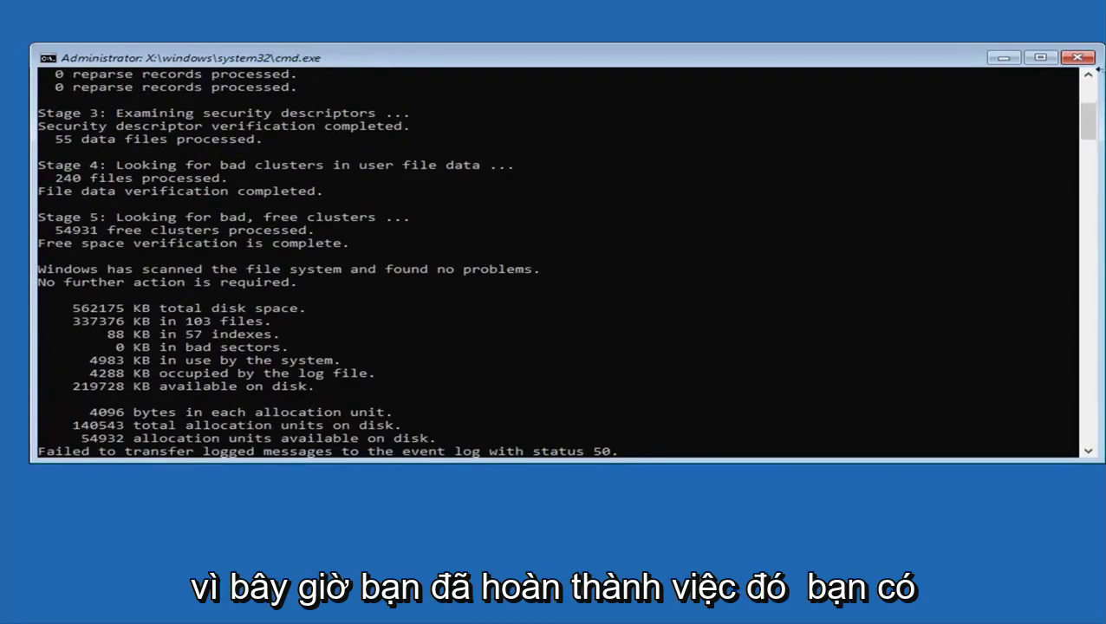
left_click(1078, 57)
left_click(286, 247)
left_click(247, 241)
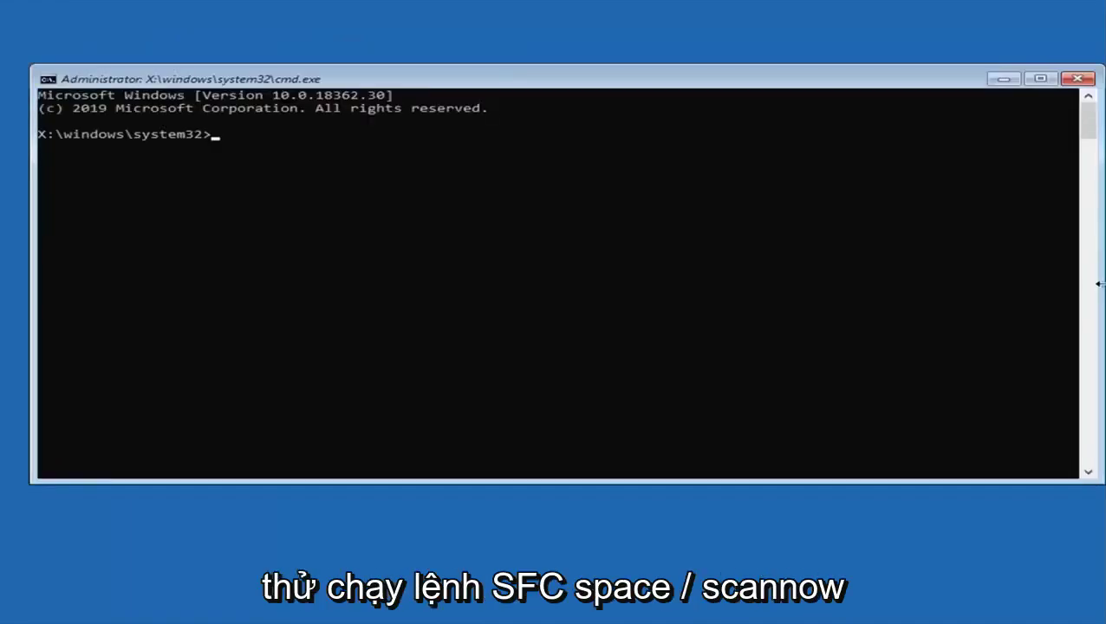
Step: Run sfc /scannow in the console and wait for verification to finish
left_click(253, 151)
type("sfc /")
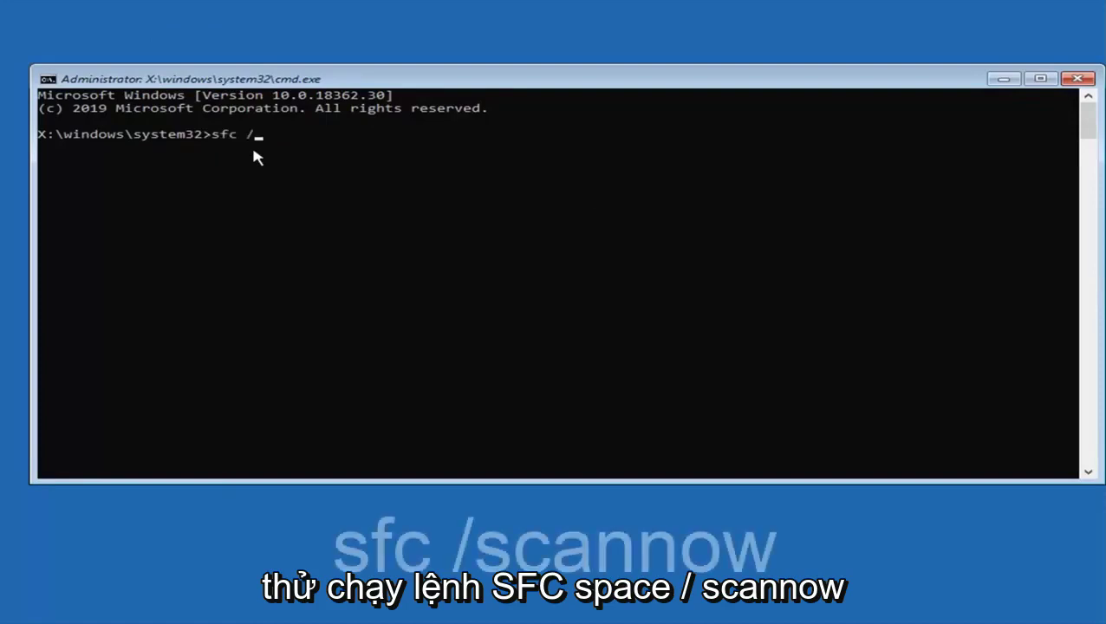
type("scannow")
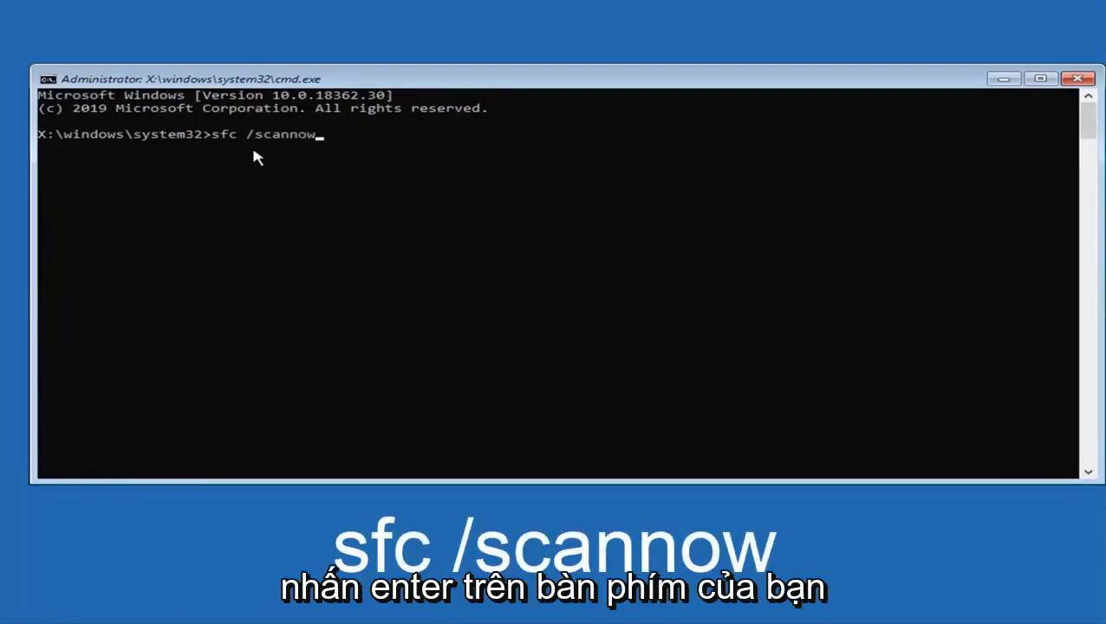
key("Return")
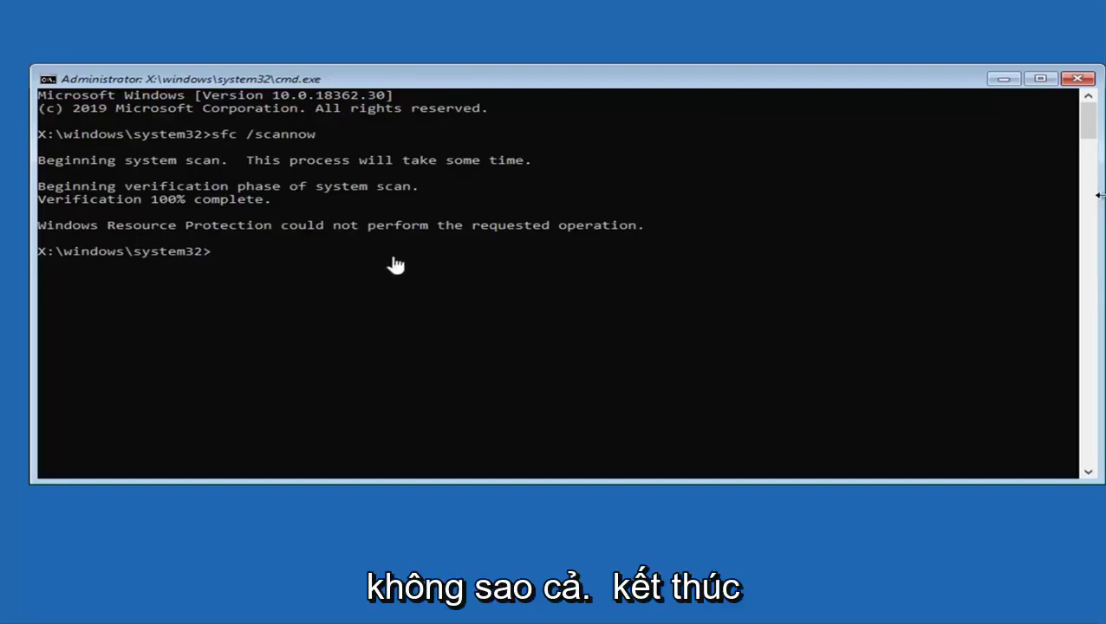
Step: Close the Command Prompt window to get back to the Choose an option screen
left_click(1078, 80)
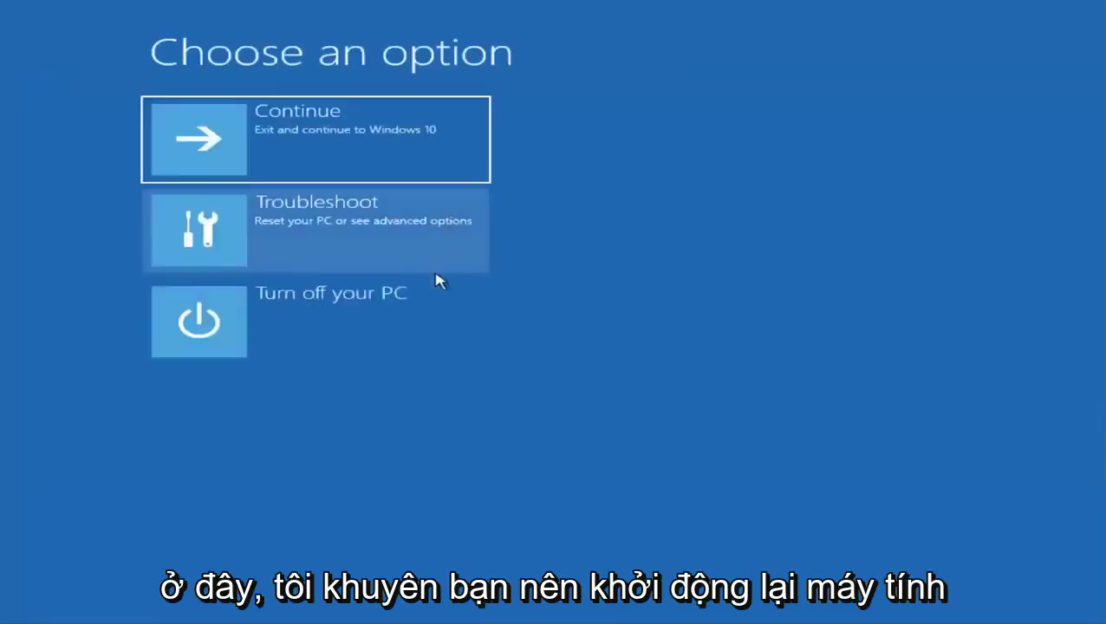